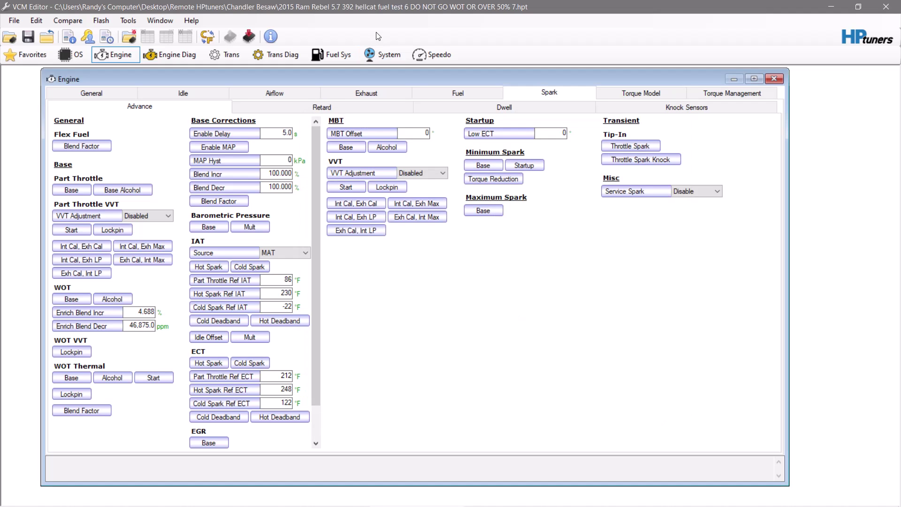
Open the Part Throttle Spark base table from Spark > Advance
click(59, 191)
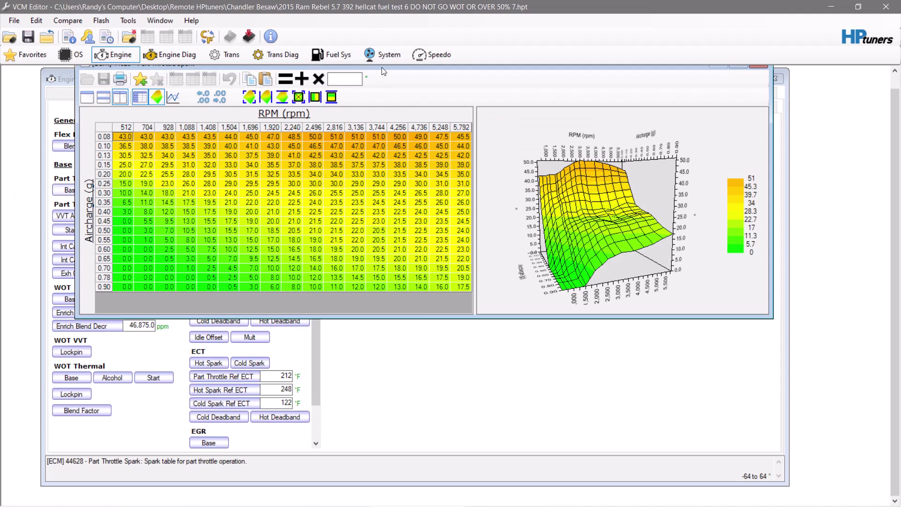
Bring the Part Throttle Spark table fully into view, review it, then close it
drag(382, 67, 375, 86)
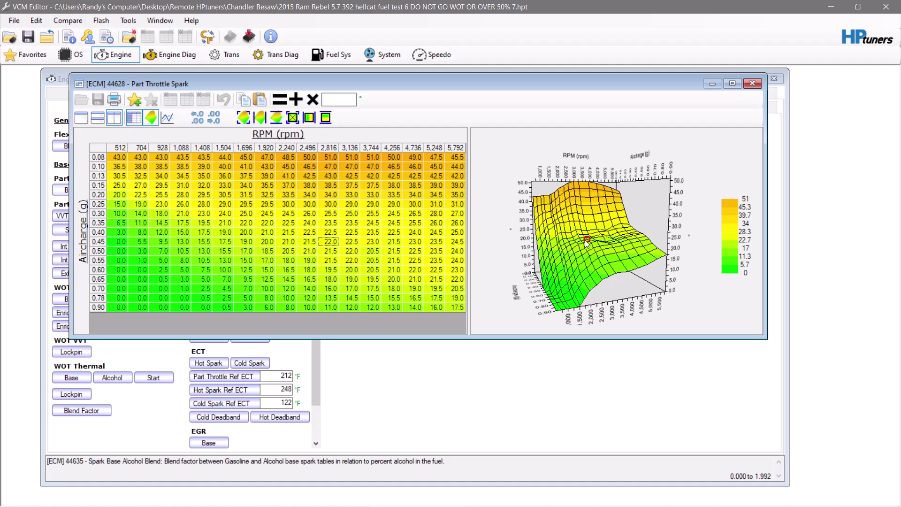
click(753, 82)
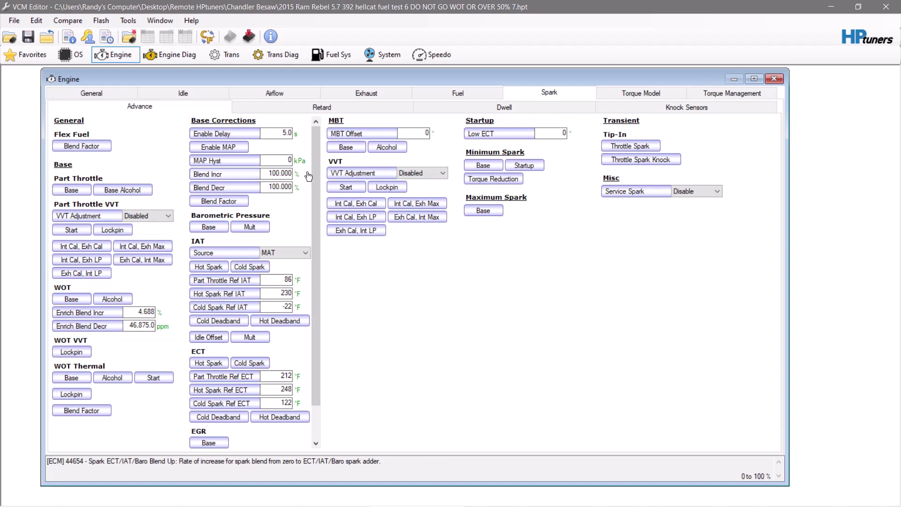
Open the WOT Spark table and copy its 0.58–0.90 g rows across all RPM columns
click(76, 303)
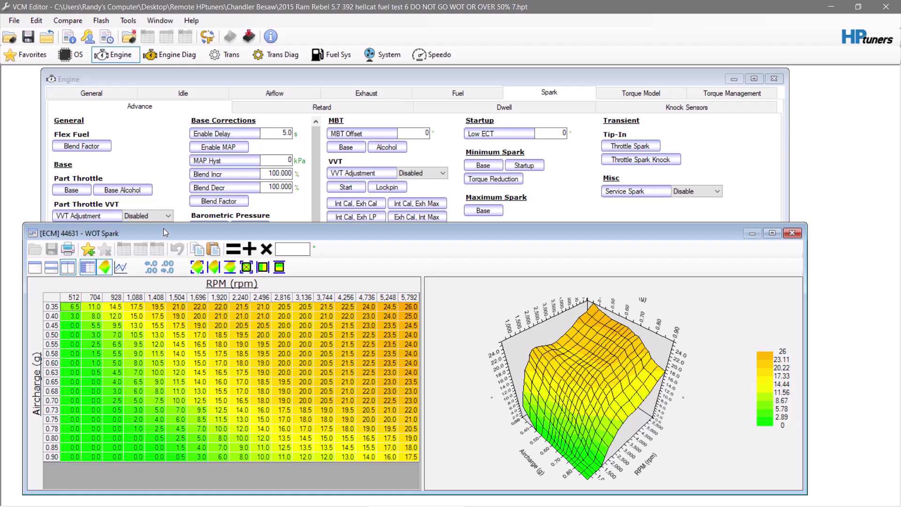
drag(164, 229, 153, 128)
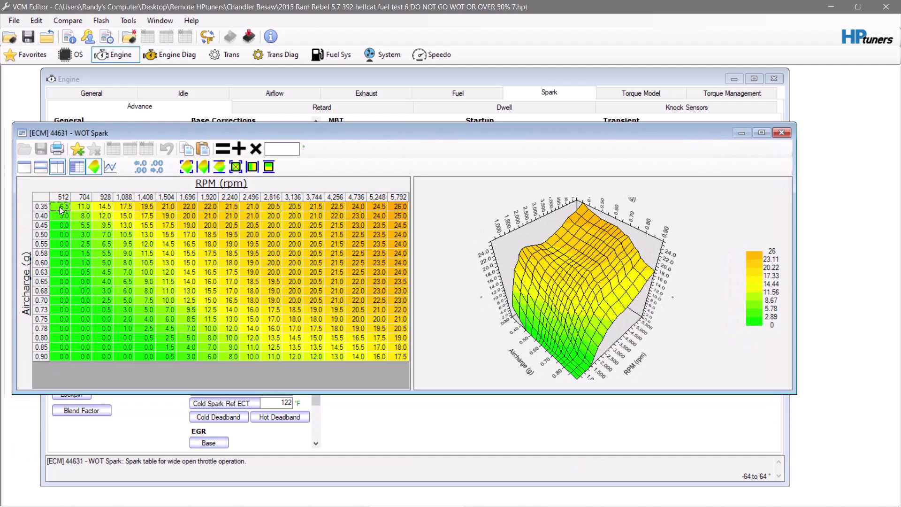
click(61, 254)
drag(61, 254, 405, 357)
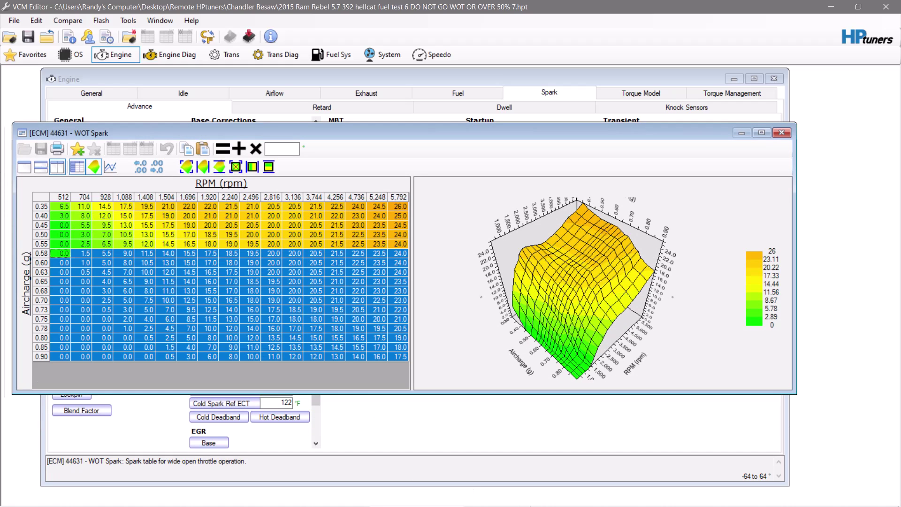
click(61, 253)
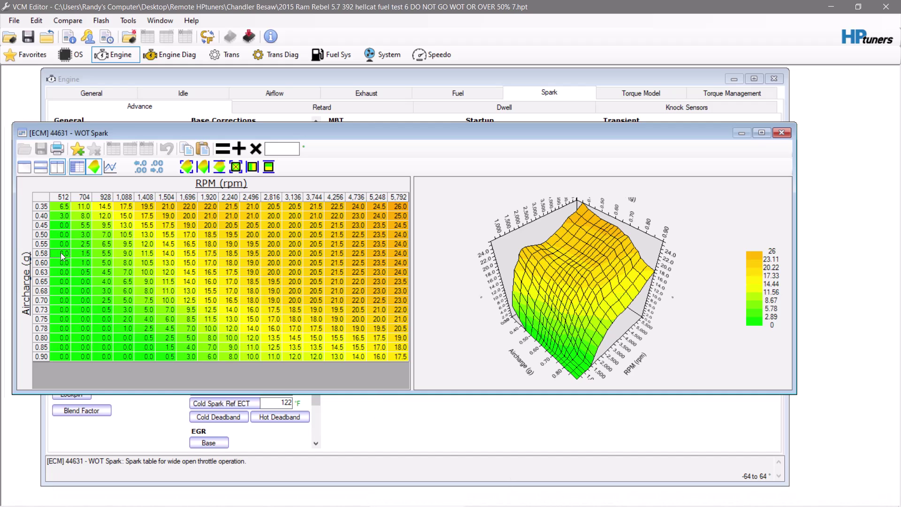
key(shift+Up)
key(shift+End)
key(ctrl+shift+End)
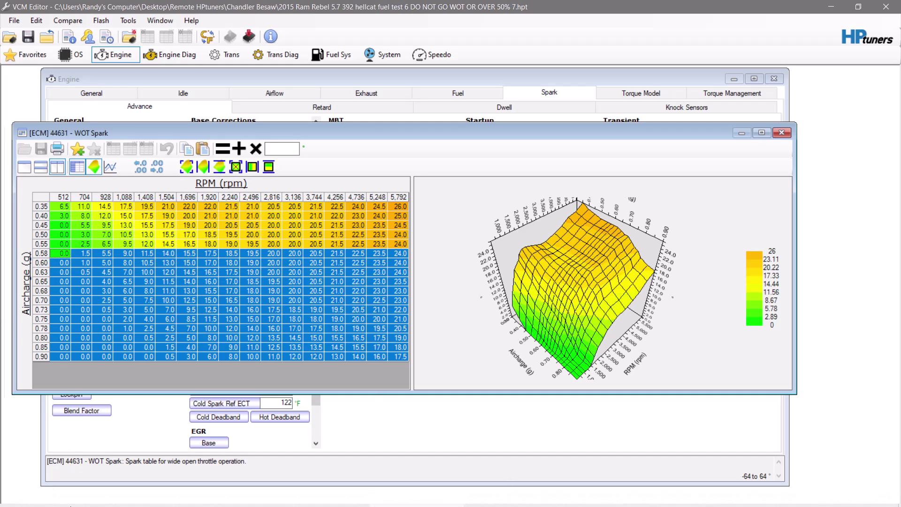
right_click(60, 252)
click(78, 258)
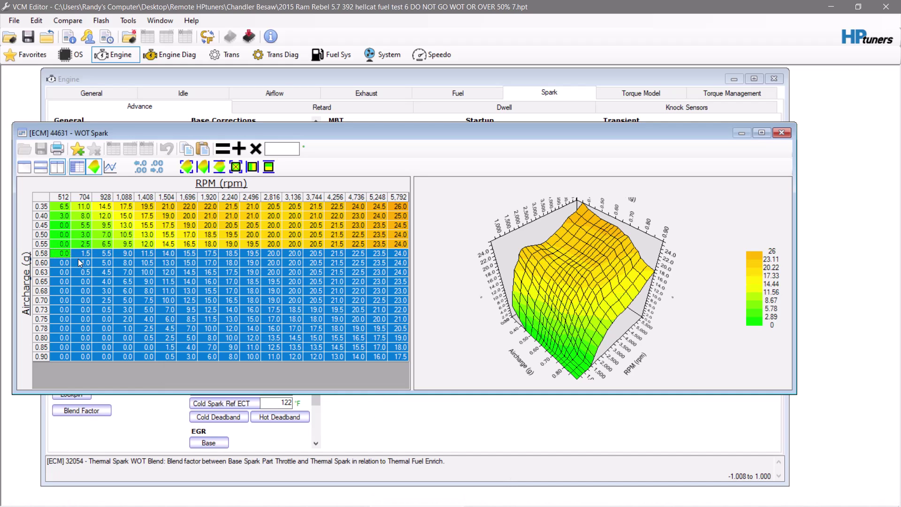
In the row axis editor, change breakpoint 0.90 to 2.00 and 0.70 to 1.00
click(41, 281)
right_click(35, 271)
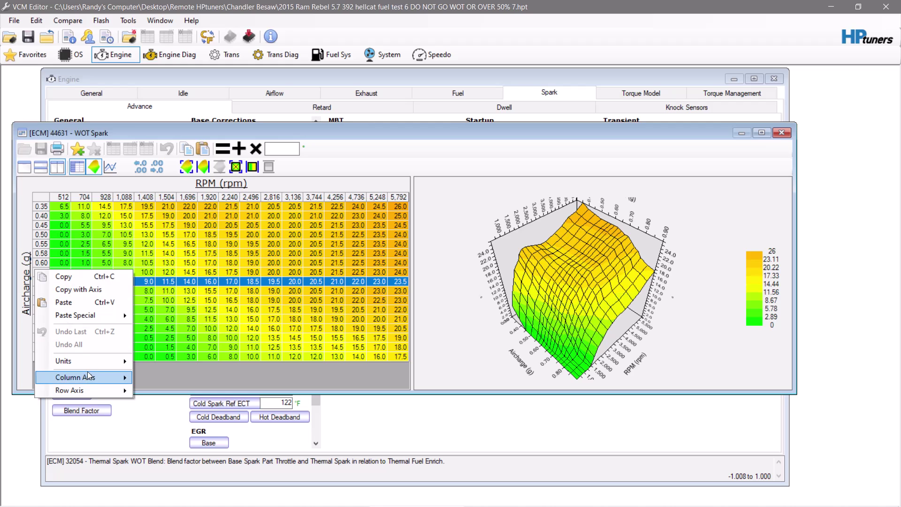
click(172, 406)
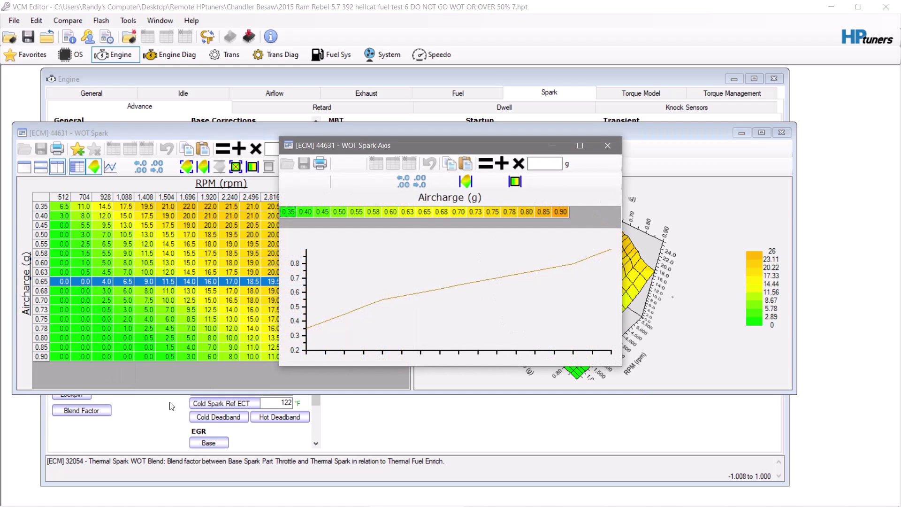
click(558, 215)
text(2.00)
key(Return)
click(466, 212)
text(1.)
key(Return)
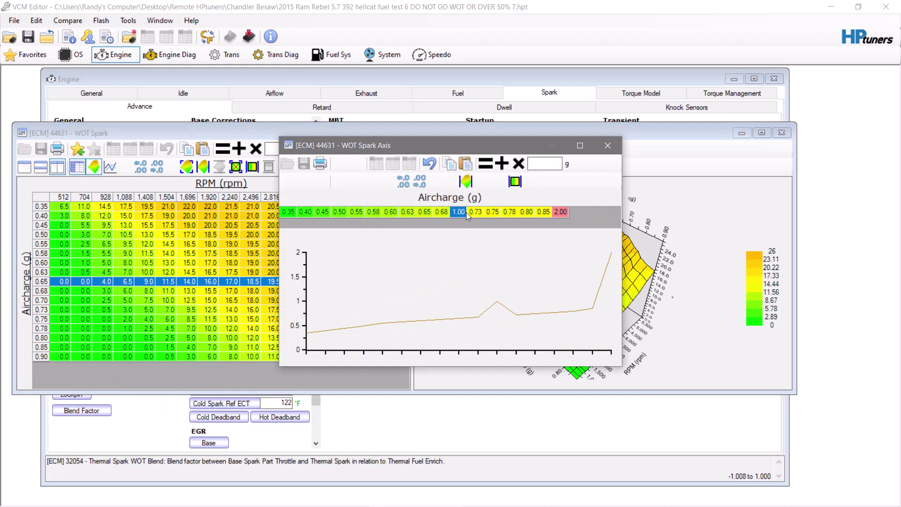
Evenly interpolate the 1.00–2.00 and 0.35–1.00 breakpoints and apply the new axis
drag(466, 212, 560, 213)
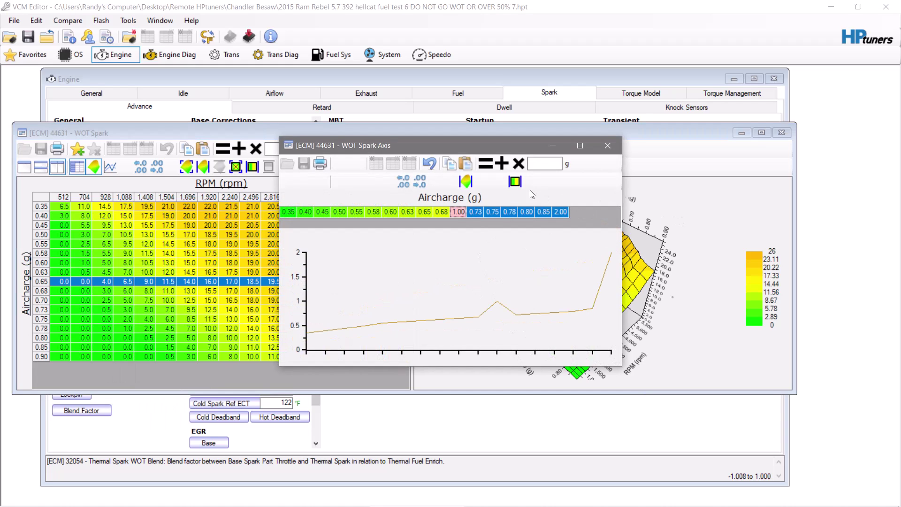
click(515, 181)
drag(455, 212, 288, 212)
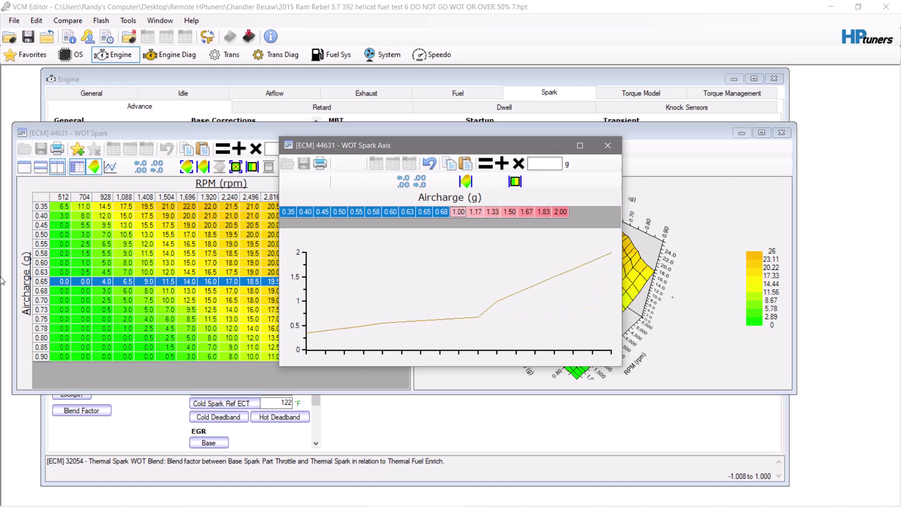
click(515, 181)
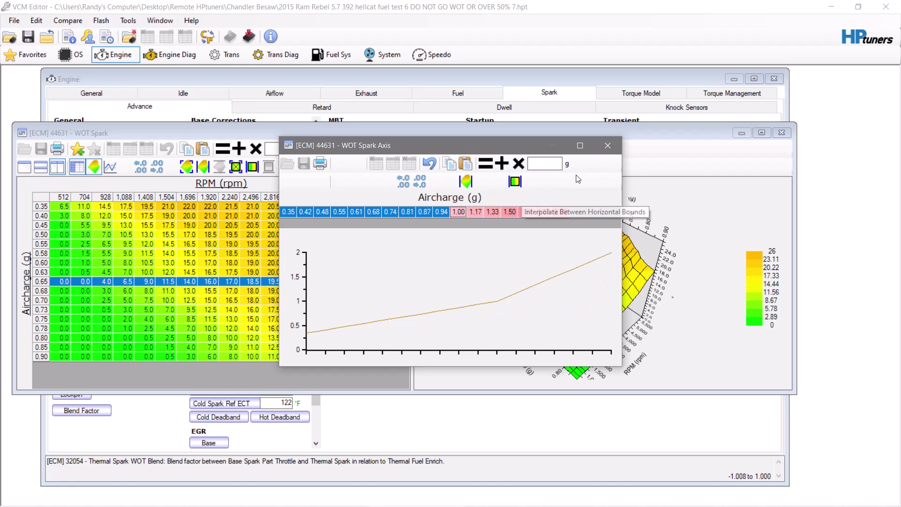
click(607, 145)
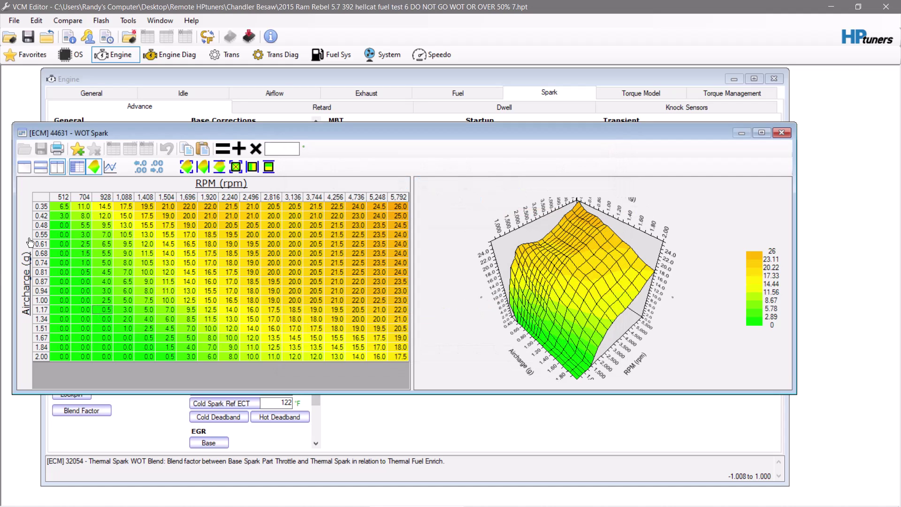
Paste the copied spark rows starting at cell 0.35/512, then select the 1.17 row
click(61, 209)
right_click(61, 209)
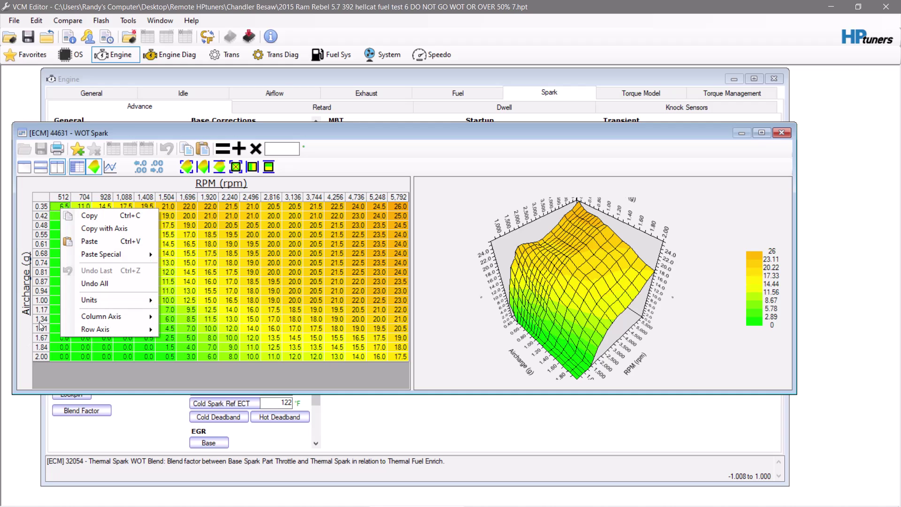
click(108, 243)
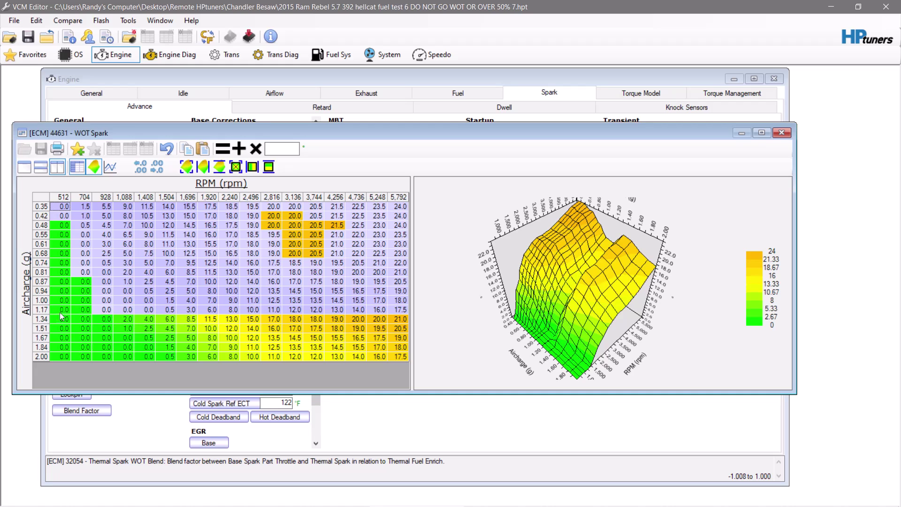
click(46, 311)
Copy the 1.17 g row and paste it into row 1.34 starting at 704 RPM
right_click(58, 309)
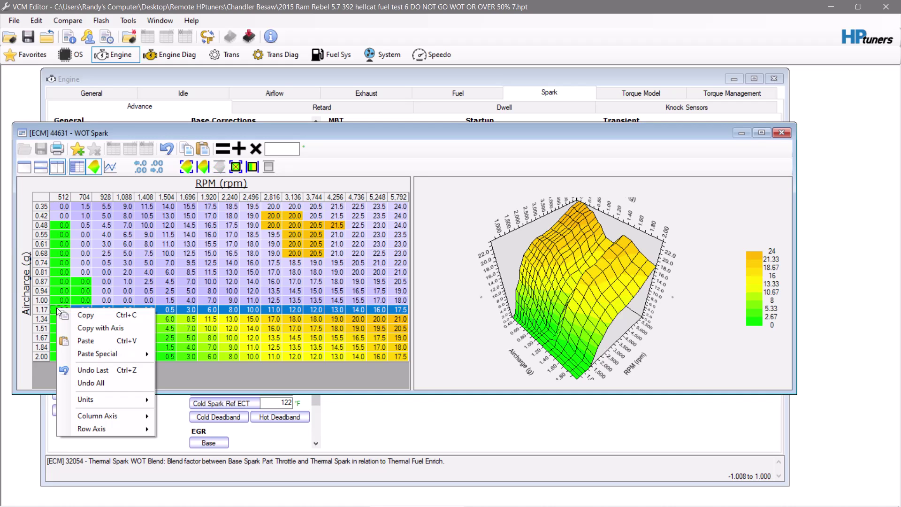
click(84, 317)
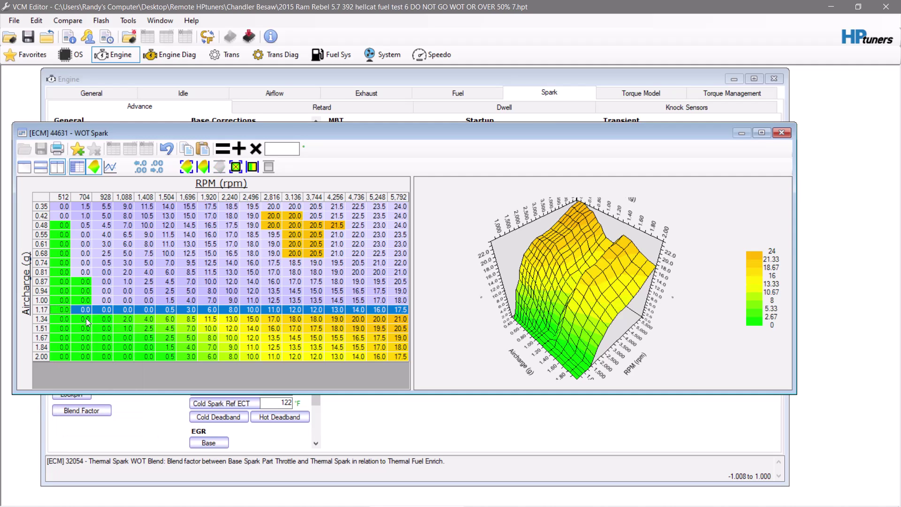
click(87, 322)
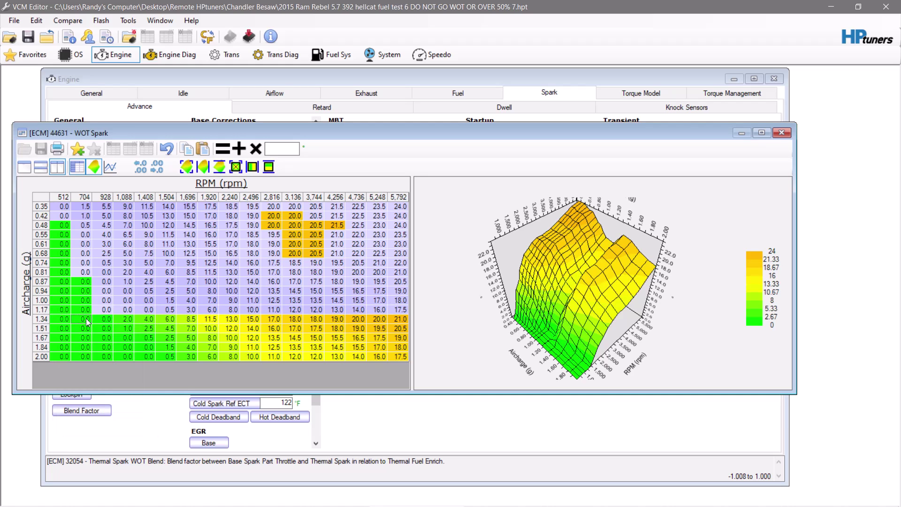
right_click(87, 322)
click(111, 349)
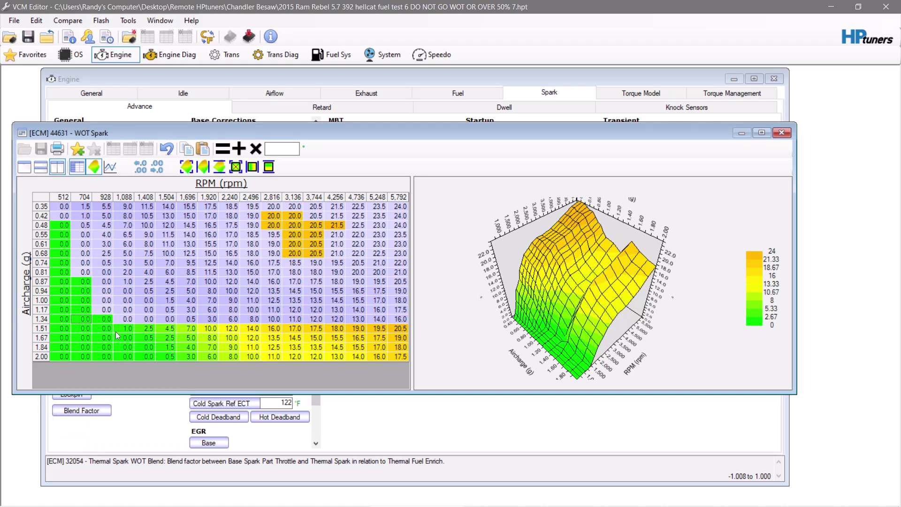
Paste the copied row at 1.51/928, 1.67/1,088 and 1.84/1,408
click(111, 329)
right_click(111, 329)
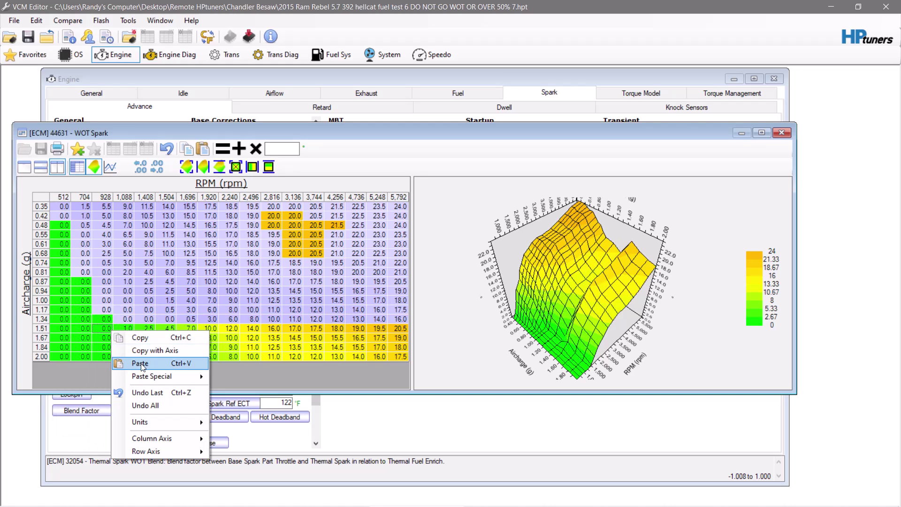
click(141, 363)
click(126, 338)
right_click(126, 338)
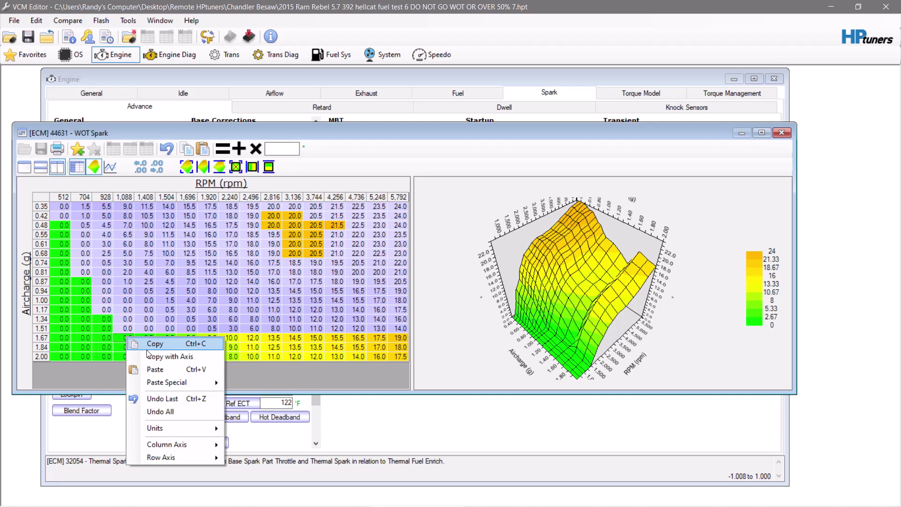
click(155, 370)
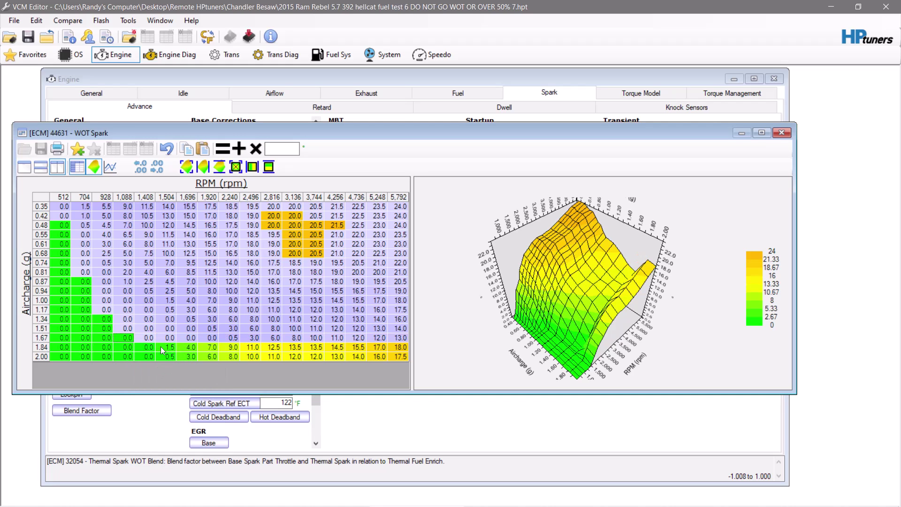
click(154, 348)
right_click(154, 349)
click(186, 379)
click(169, 349)
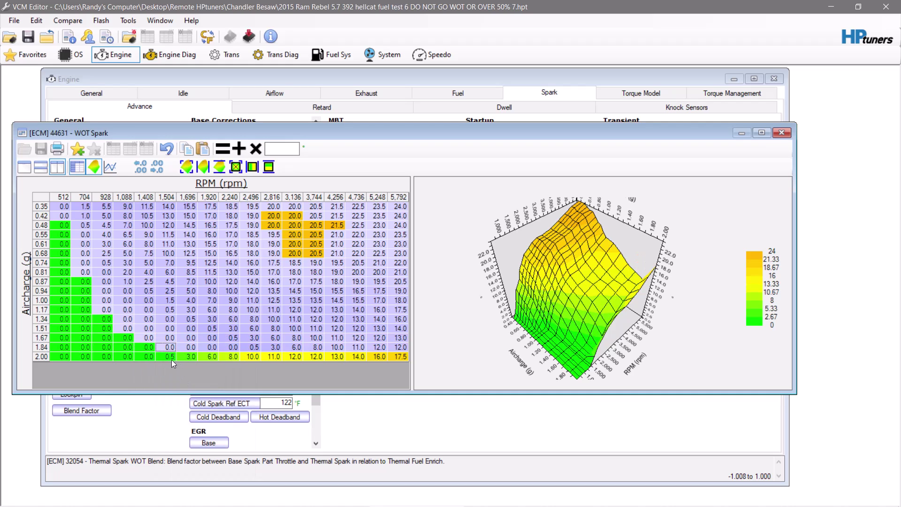